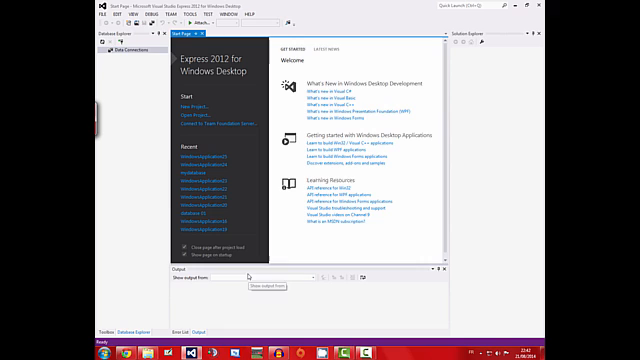
- Create a new Visual Basic Windows Forms Application project named WindowsApplication26
click(196, 106)
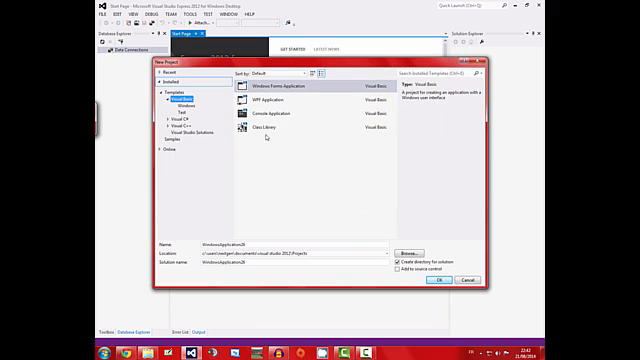
click(259, 88)
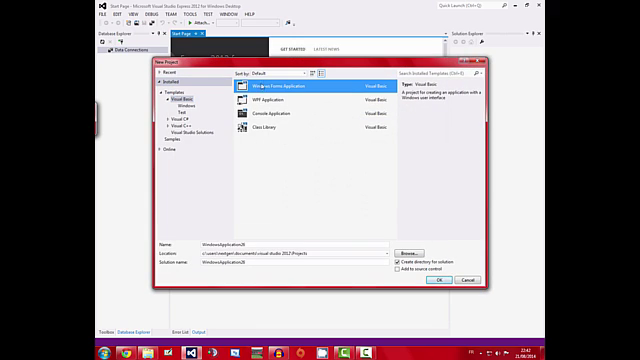
double_click(252, 244)
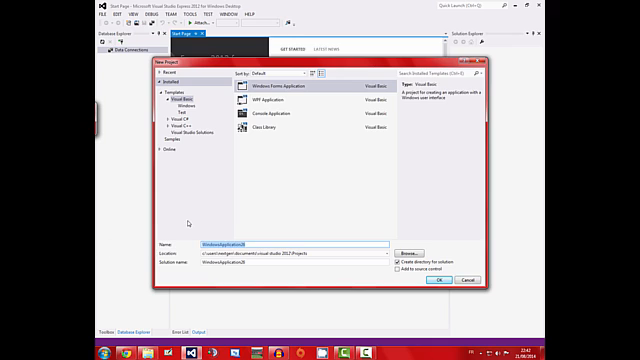
click(440, 279)
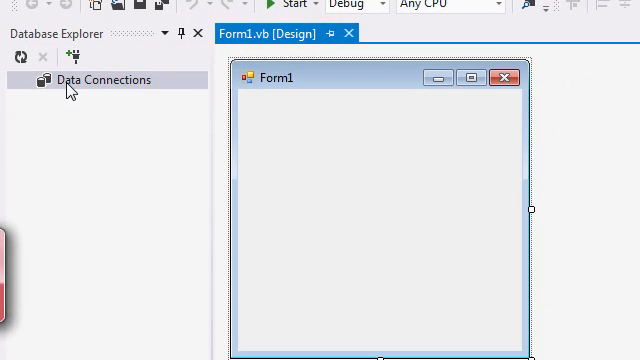
- Show the Solution Explorer with the WindowsApplication26 file tree beside the form
click(32, 40)
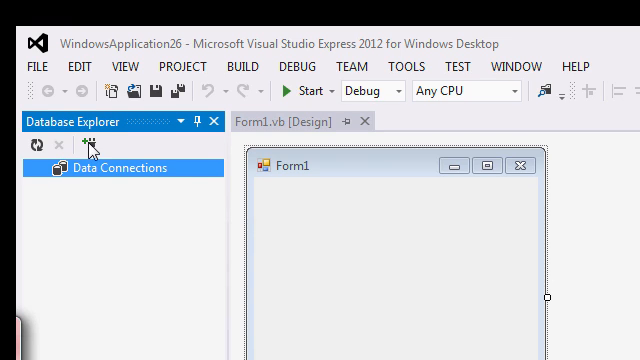
click(125, 66)
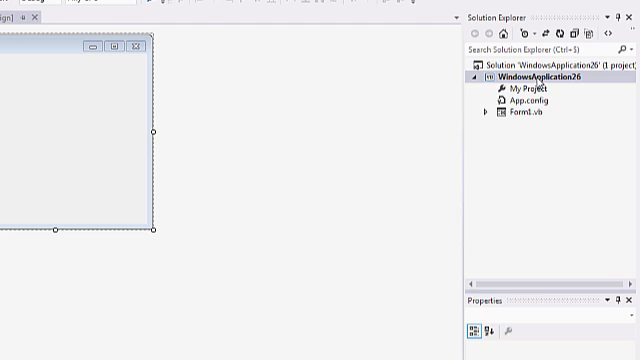
- Start adding a new item to the WindowsApplication26 project
click(540, 80)
right_click(540, 80)
key(Escape)
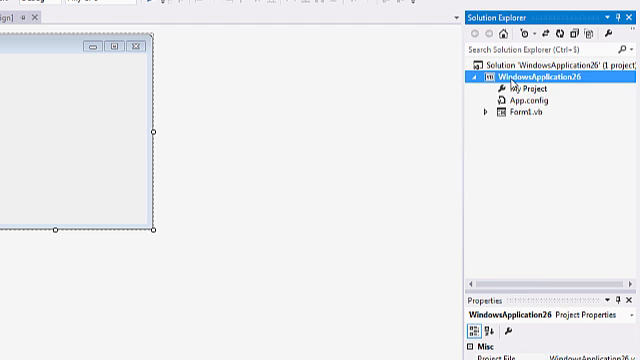
right_click(507, 80)
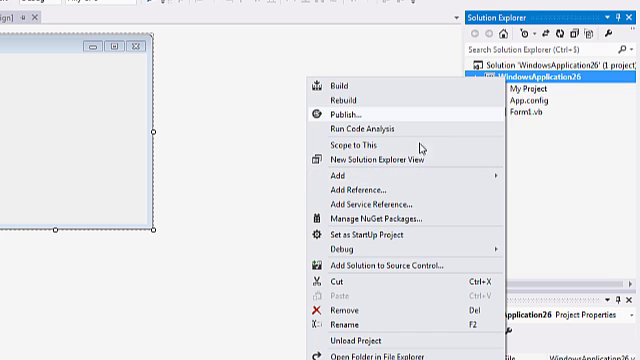
mouse_move(400, 175)
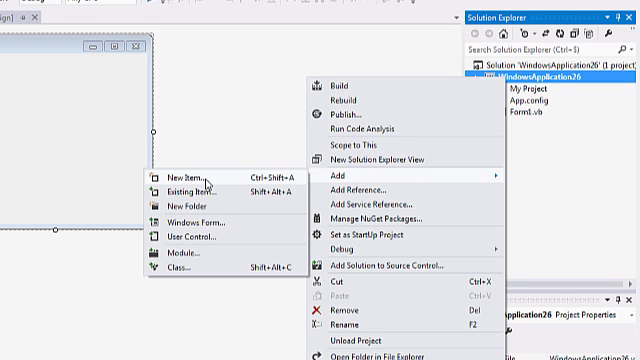
click(207, 181)
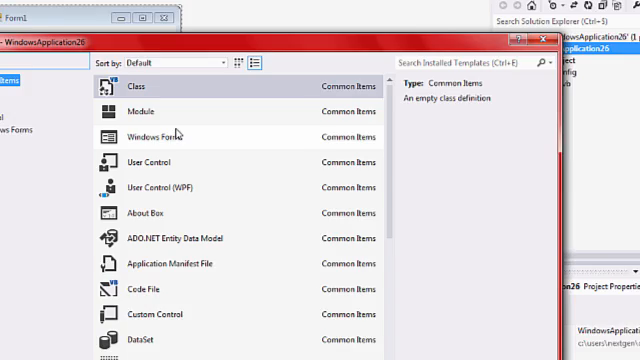
scroll(178, 131, down, 5)
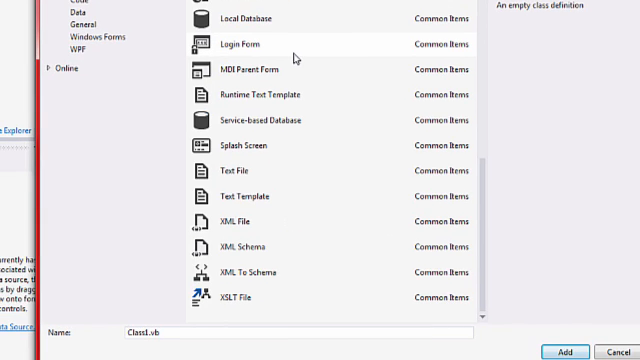
- Add a Local Database named Database1.sdf and skip the Data Source Configuration wizard
click(218, 20)
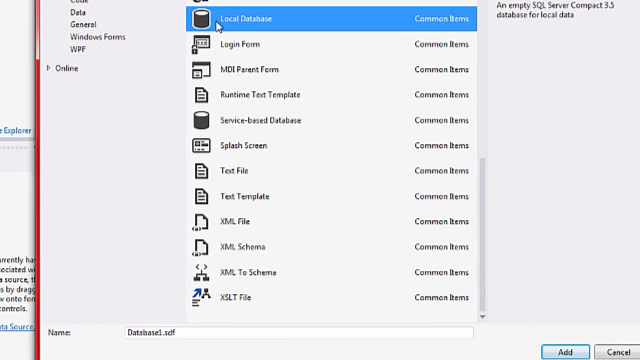
double_click(158, 333)
click(565, 350)
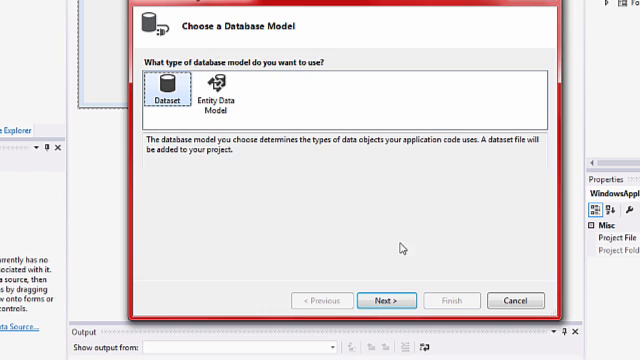
click(511, 301)
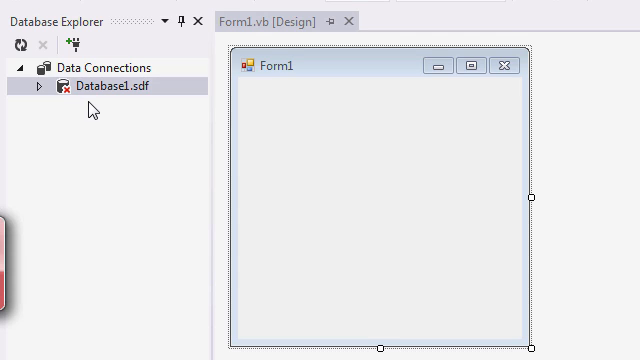
- Connect to Database1.sdf and start creating a new table under Tables
double_click(122, 90)
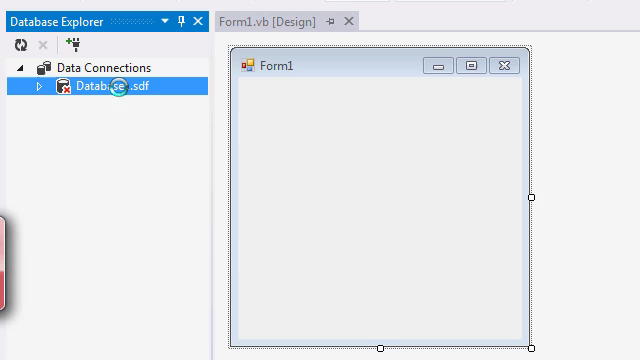
click(105, 106)
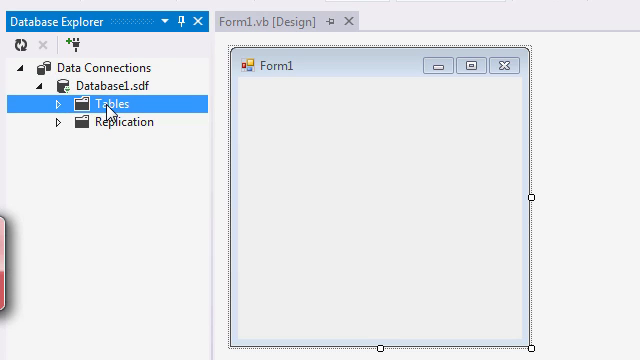
right_click(105, 108)
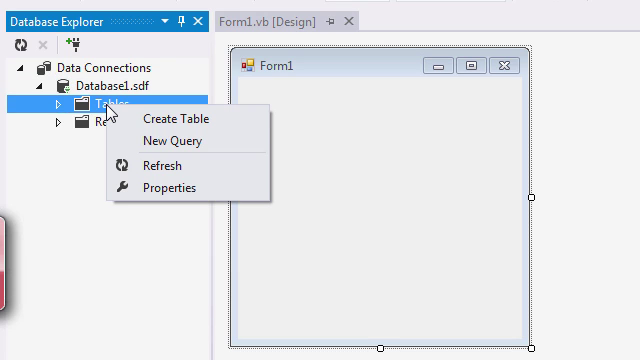
click(166, 122)
text(tb)
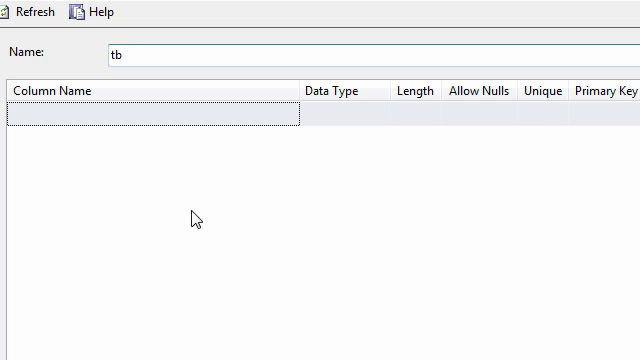
- Name the first column ID and make it the unique primary key
click(196, 128)
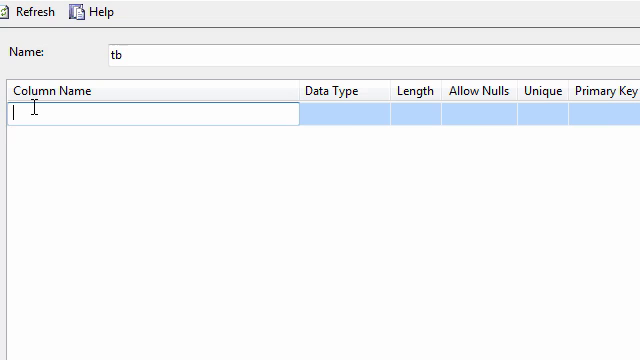
text(ID)
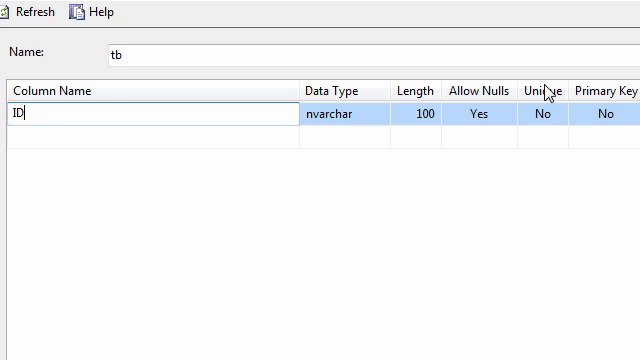
click(620, 114)
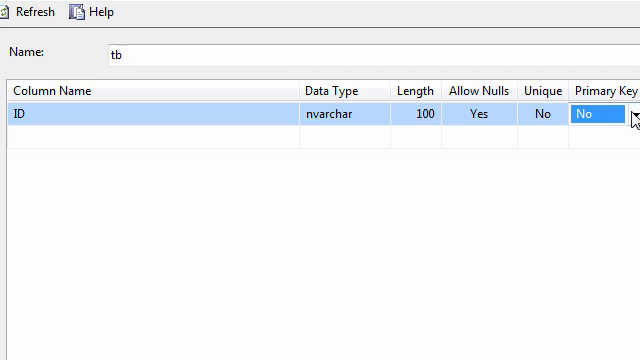
click(635, 114)
click(600, 152)
click(545, 114)
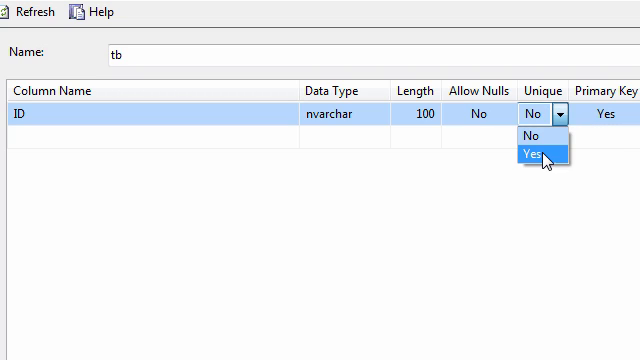
click(543, 152)
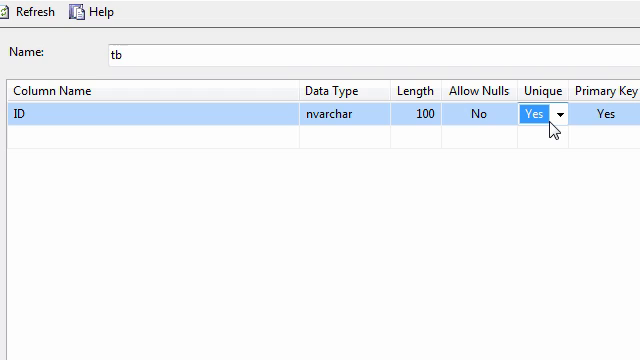
- Add the NAME and PHONE NUM columns to table tb
click(136, 140)
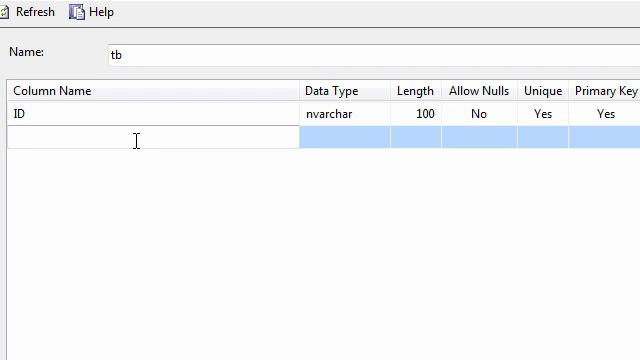
text(NA)
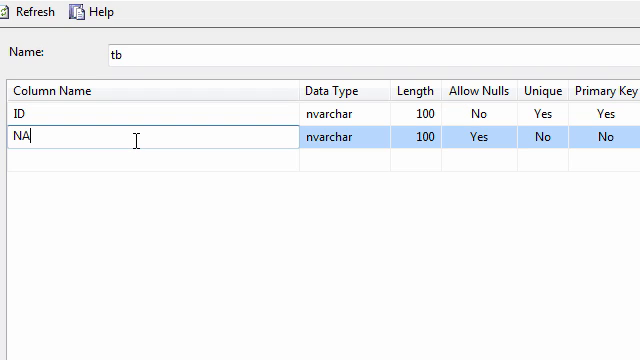
text(ME)
click(65, 161)
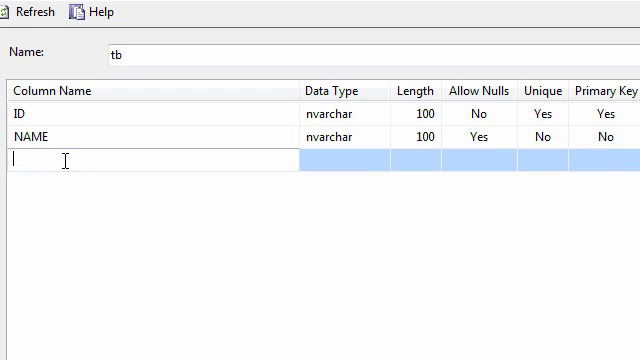
text(PHONE NUM)
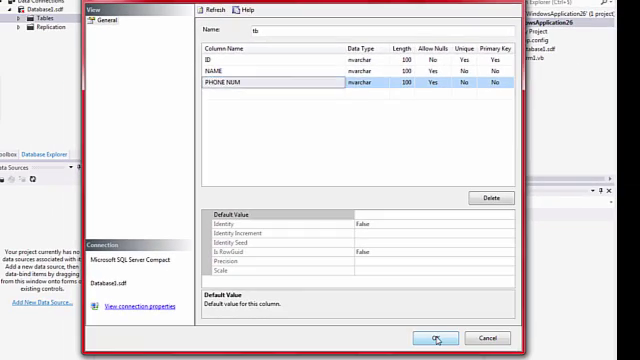
- Finish table tb and start a Database dataset source connected to Database1.sdf
click(436, 339)
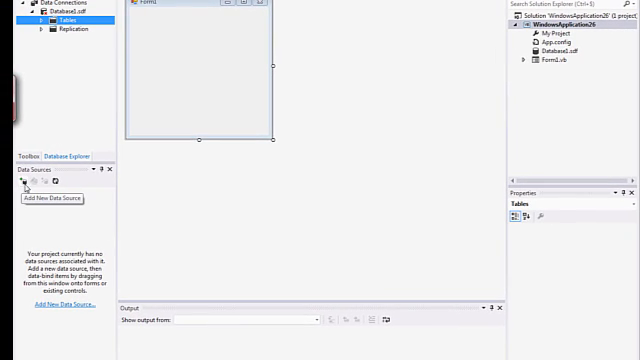
click(71, 307)
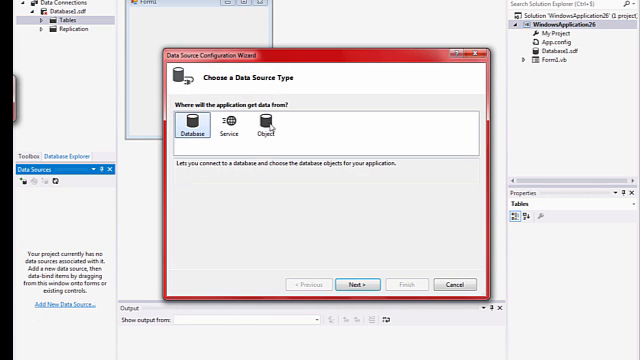
click(358, 288)
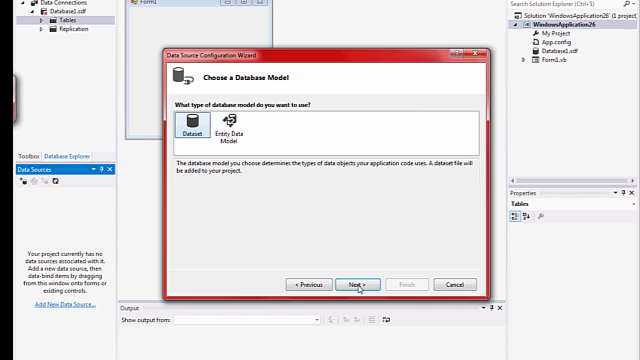
click(358, 288)
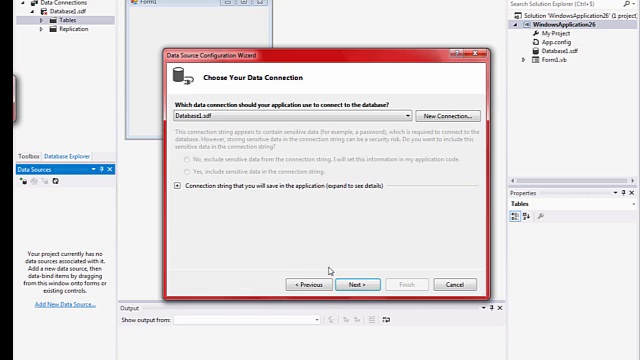
click(358, 287)
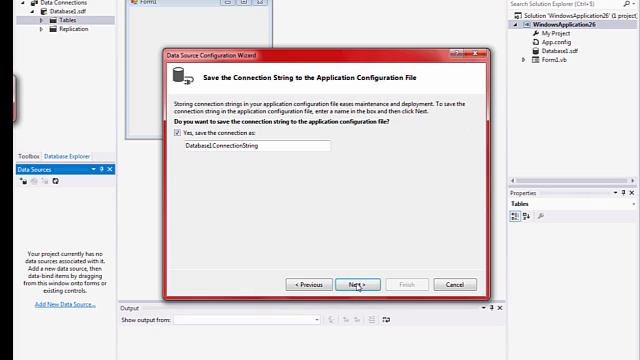
click(358, 287)
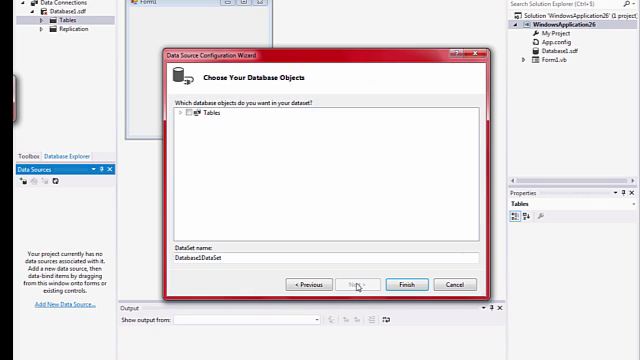
- Include table tb with all its columns and finish creating Database1DataSet
click(181, 113)
click(190, 121)
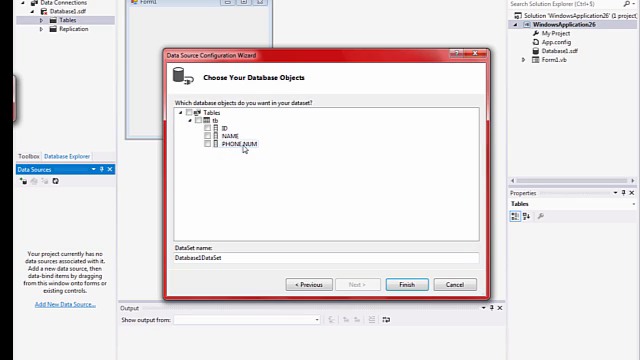
click(207, 120)
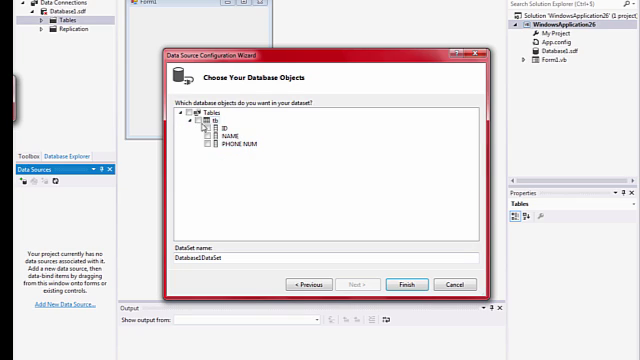
click(408, 289)
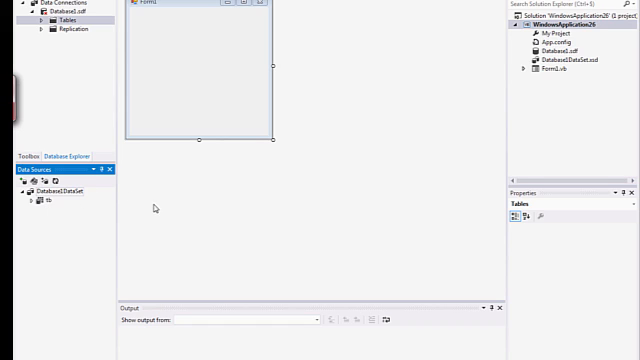
- Place table tb on Form1 as a DataGridView with a record navigator and enlarge the form
click(48, 202)
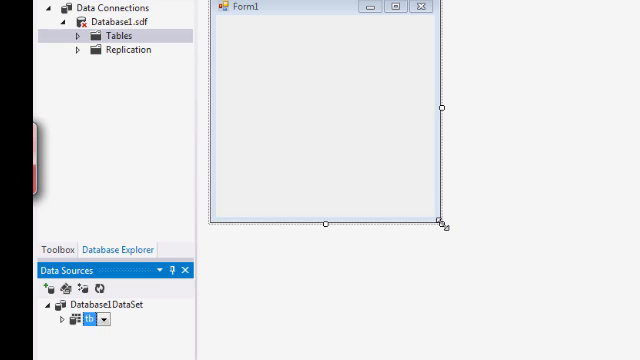
drag(441, 223, 491, 295)
mouse_move(89, 319)
mouse_down()
mouse_move(262, 113)
mouse_move(248, 91)
mouse_up()
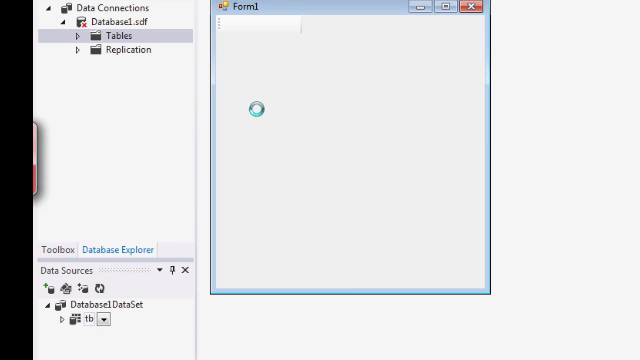
drag(357, 120, 352, 133)
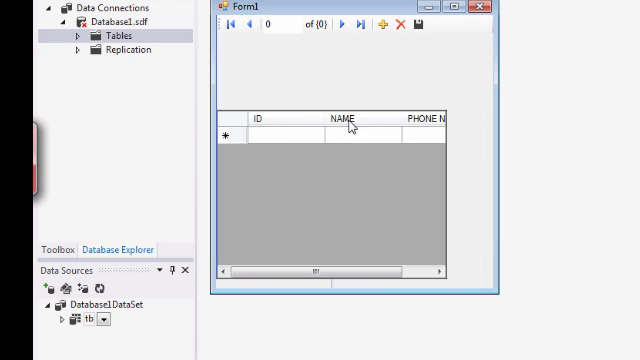
click(460, 215)
drag(500, 150, 572, 148)
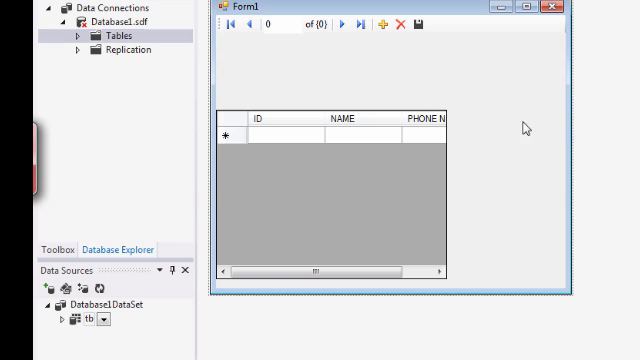
click(262, 25)
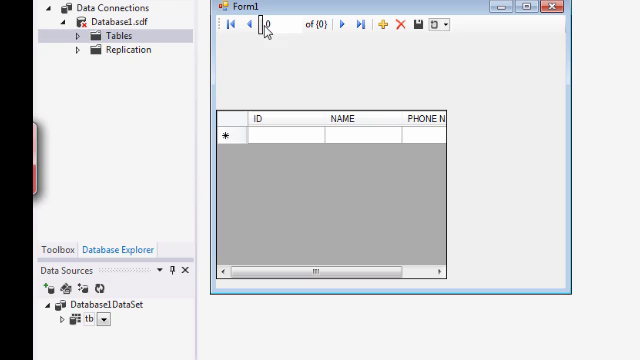
- Widen the grid so PHONE NUM fits and resize Form1 to fit the grid
click(340, 190)
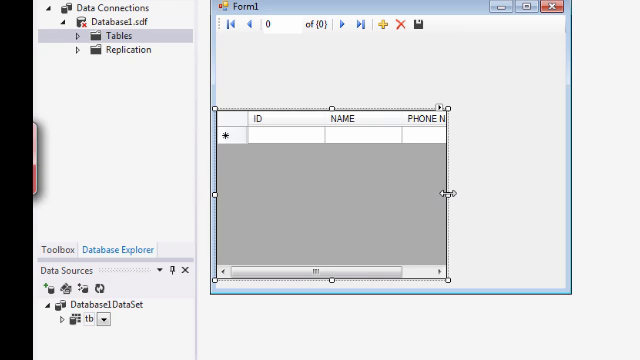
mouse_move(446, 196)
mouse_down()
mouse_move(508, 195)
mouse_move(498, 193)
mouse_up()
click(348, 210)
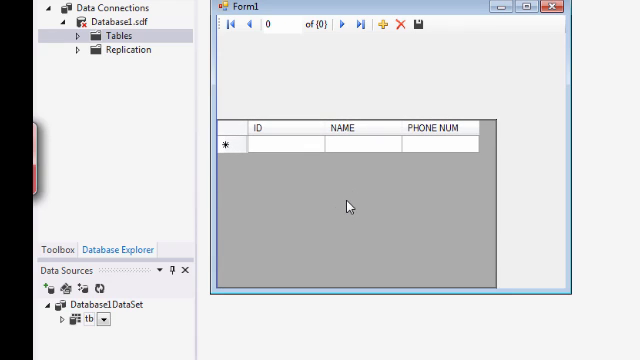
click(515, 264)
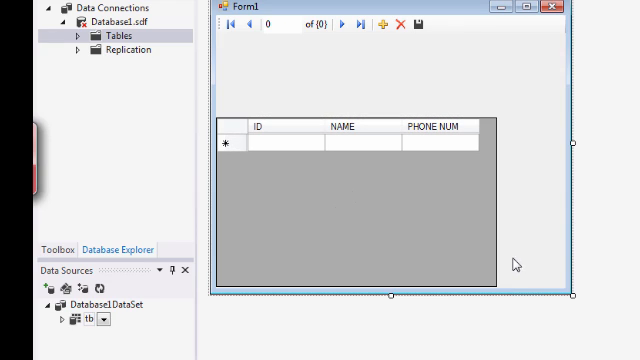
drag(573, 295, 512, 295)
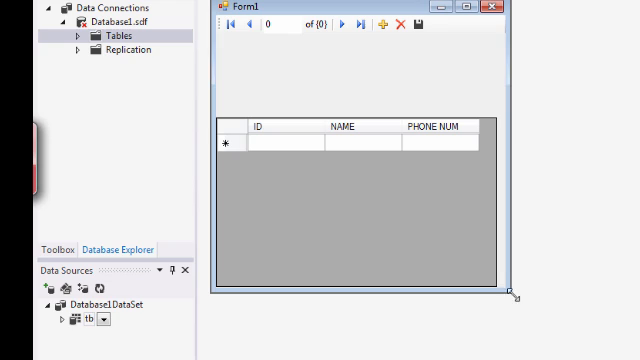
drag(358, 295, 358, 316)
drag(353, 203, 356, 233)
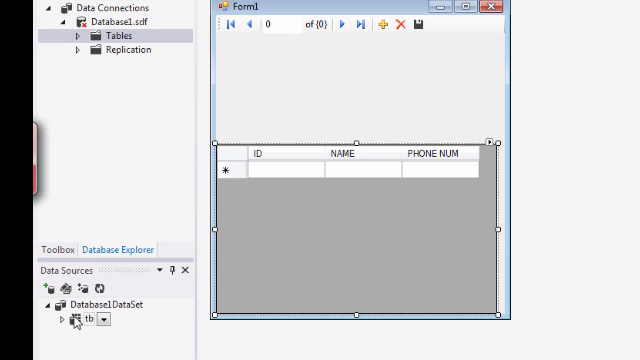
- Add table tb as ID, NAME and PHONE NUM detail fields on Form1
click(105, 320)
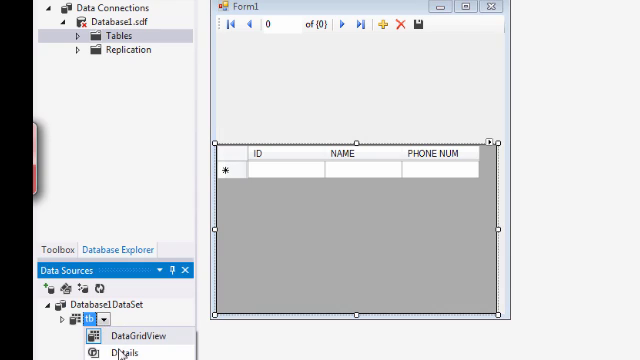
click(123, 353)
drag(77, 322, 180, 319)
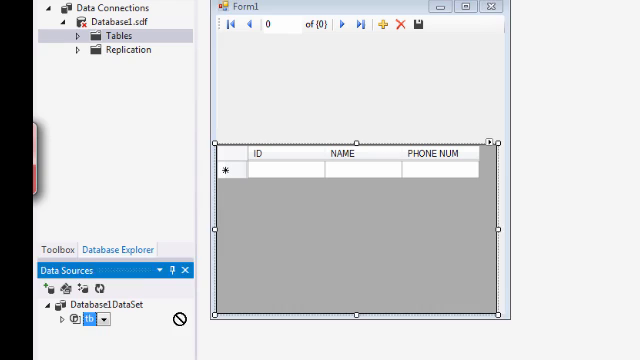
drag(180, 319, 237, 68)
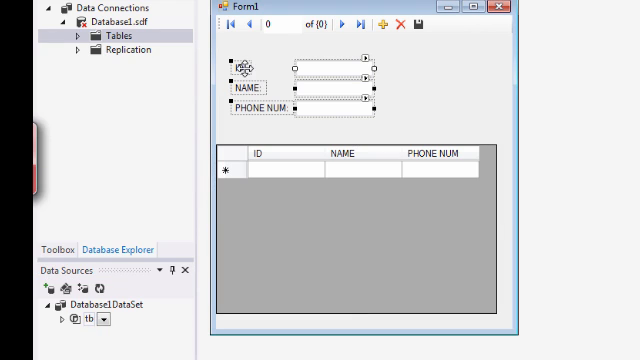
click(405, 74)
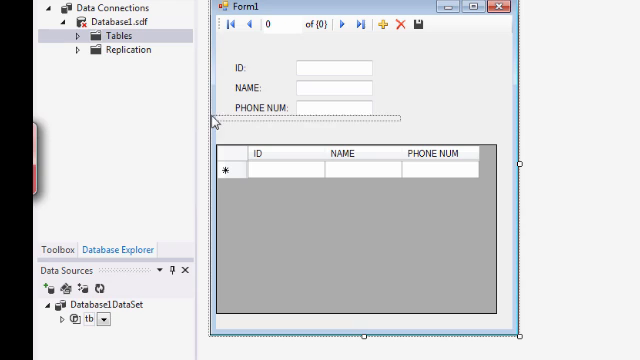
- Move the detail fields above the grid, pull the grid up under them and shrink Form1 to fit
drag(100, 140, 224, 60)
drag(305, 67, 297, 58)
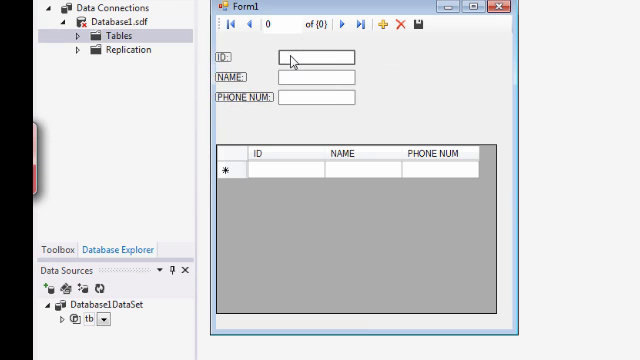
click(360, 152)
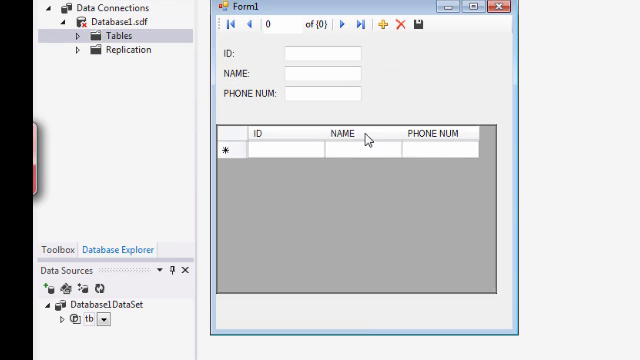
drag(372, 157, 372, 118)
click(396, 228)
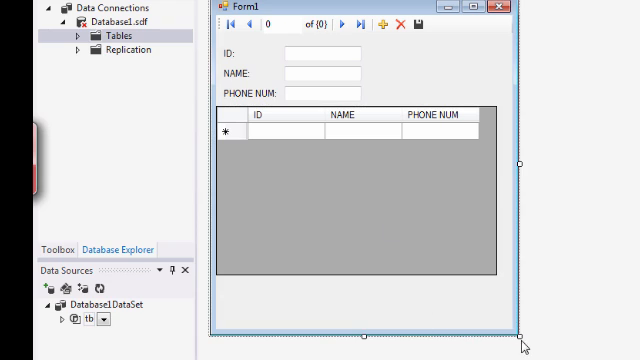
drag(520, 336, 504, 281)
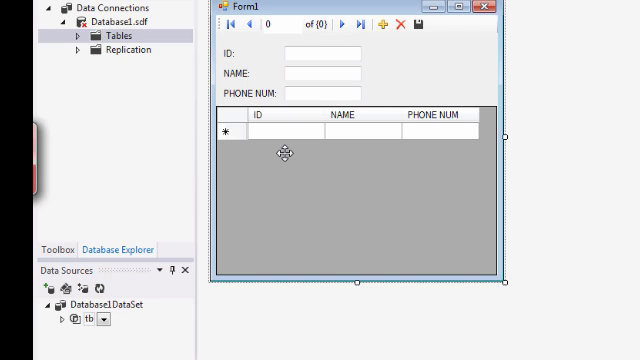
click(384, 26)
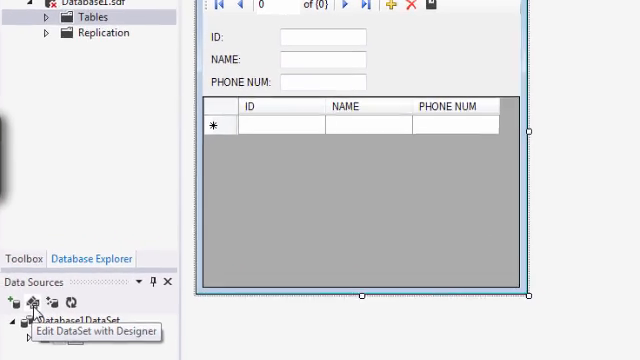
- Set the dataset's ID column to AutoIncrement True, seed 0, step 1
click(67, 290)
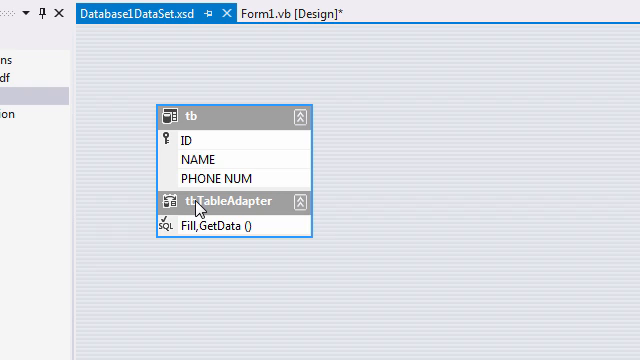
click(186, 141)
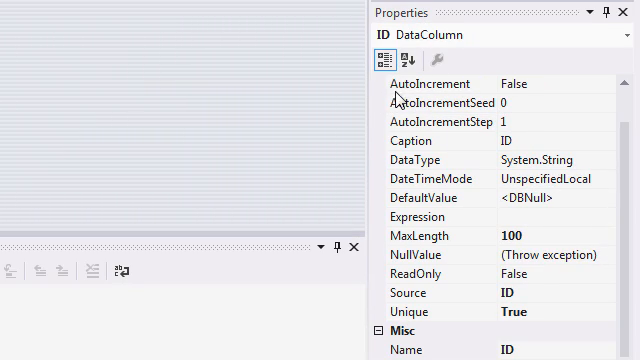
click(565, 84)
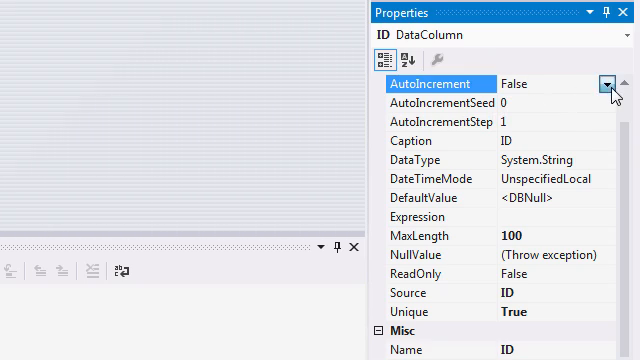
click(607, 84)
click(540, 103)
click(440, 103)
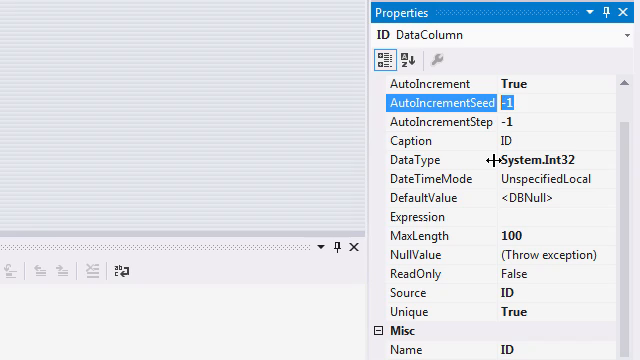
text(0)
click(517, 122)
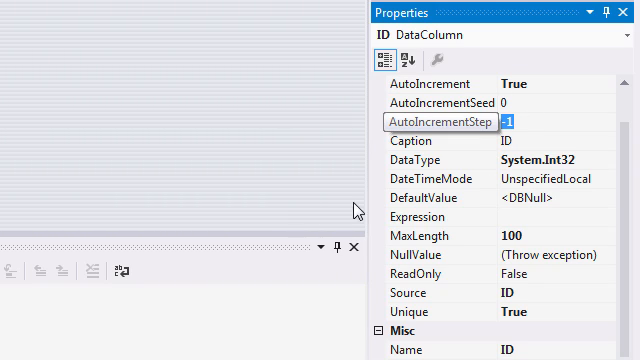
text(1)
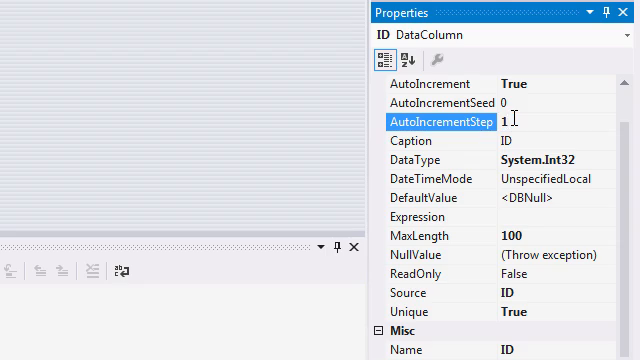
click(140, 100)
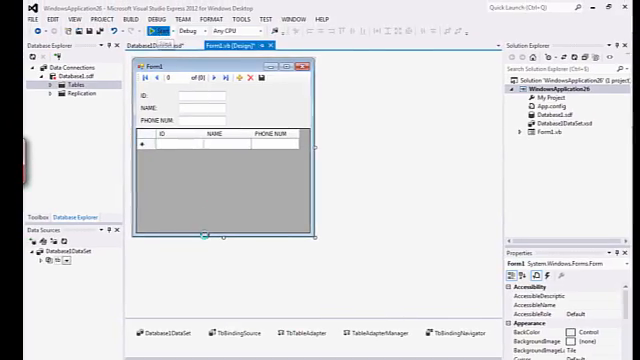
- Run the app and add a first record 'test' with a phone number
key(F5)
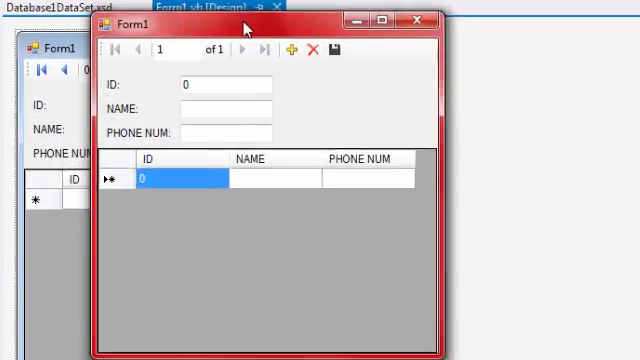
drag(245, 27, 455, 47)
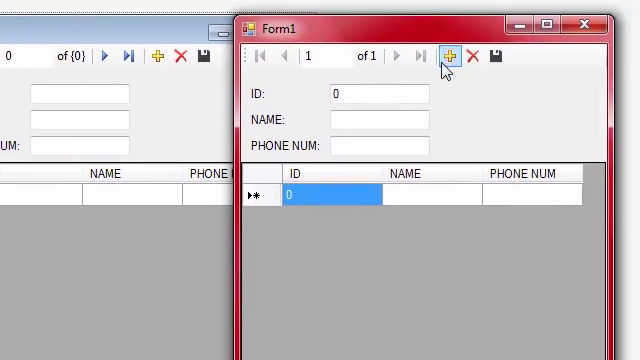
click(447, 58)
text(1)
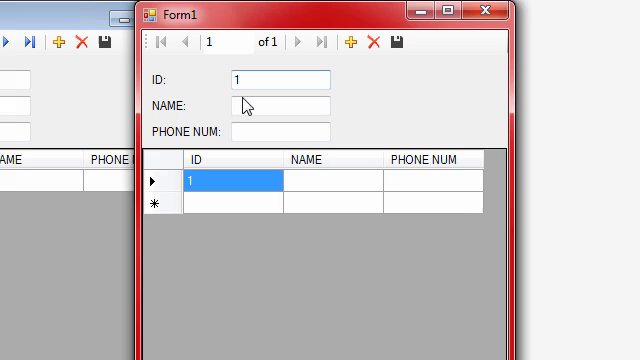
click(240, 100)
text(test)
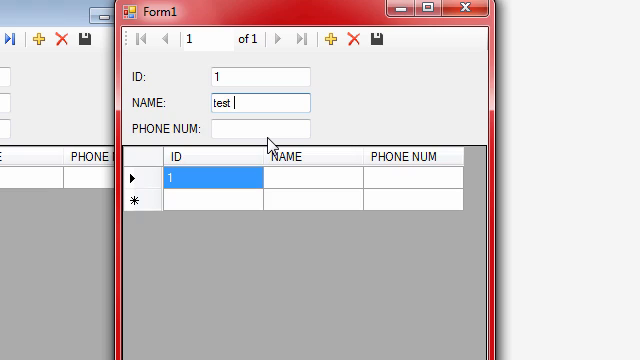
click(268, 131)
text(546456)
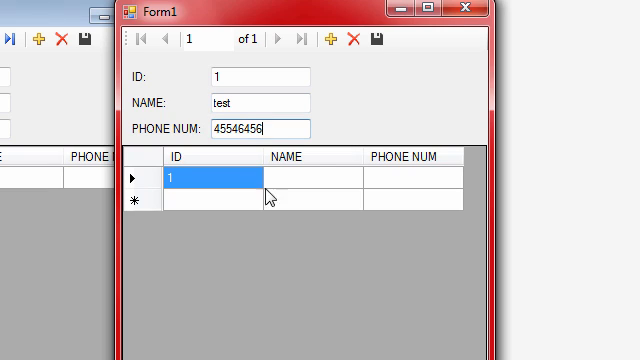
text(4)
- Add a second record 'aze', an empty third record, then close the running form
click(330, 38)
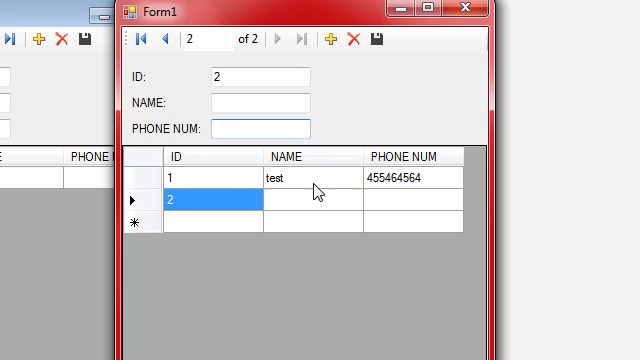
click(231, 101)
text(aze)
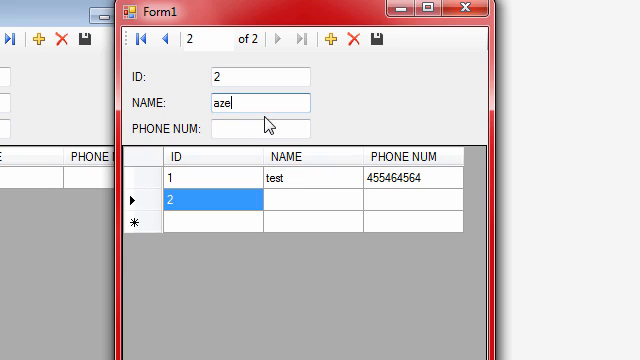
click(255, 128)
text(456454563)
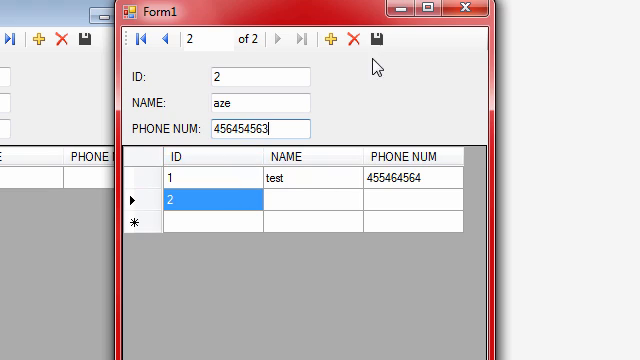
click(330, 38)
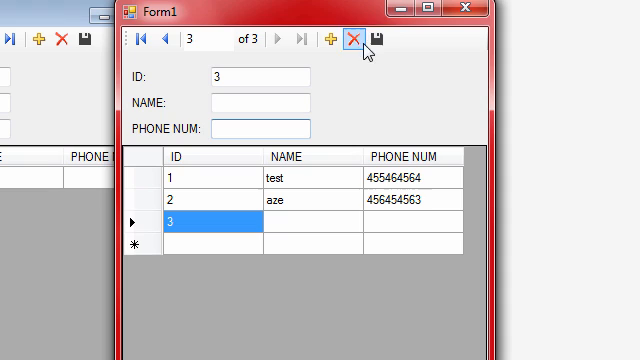
click(465, 9)
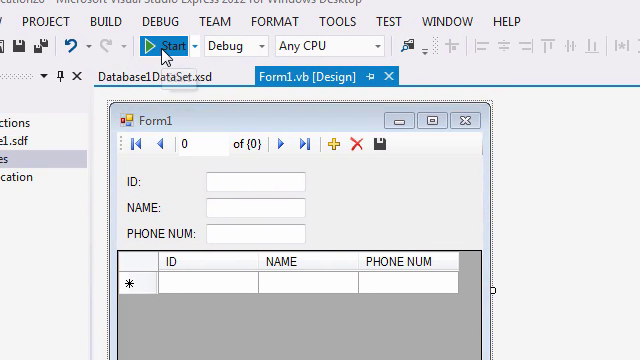
- Run the app again, move the form aside and select record 3 in the grid
click(166, 50)
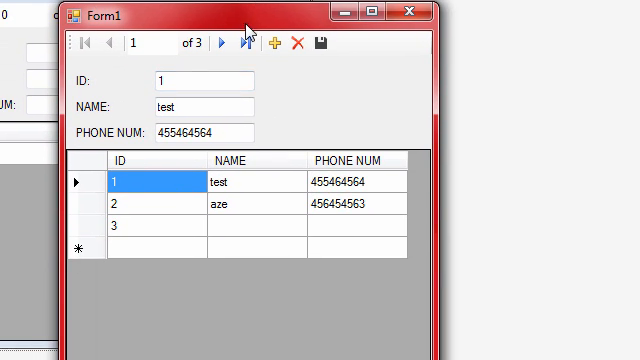
drag(246, 14, 493, 18)
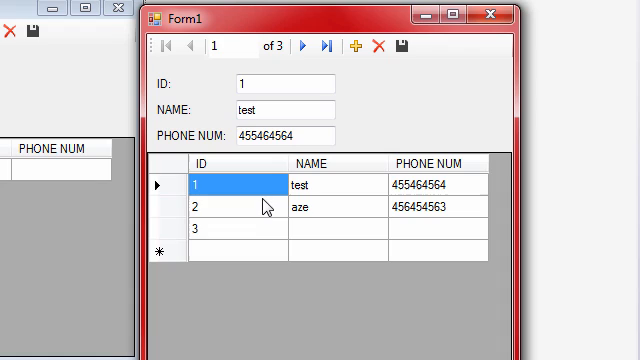
click(248, 232)
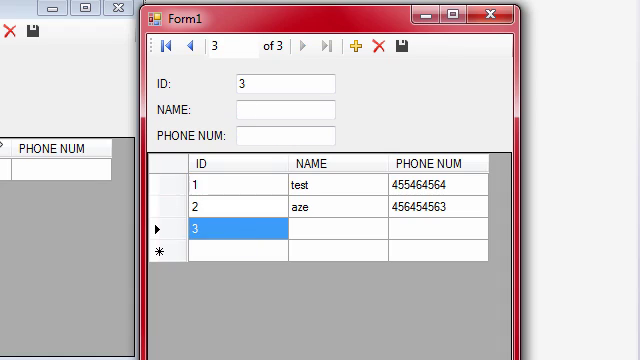
- Delete records 3 and 2, save the remaining 'test' record and minimize the form
click(378, 46)
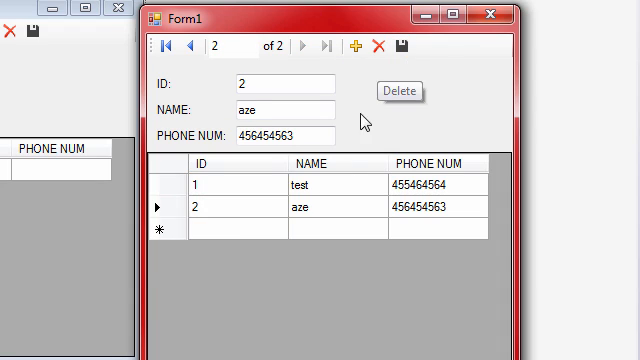
click(378, 46)
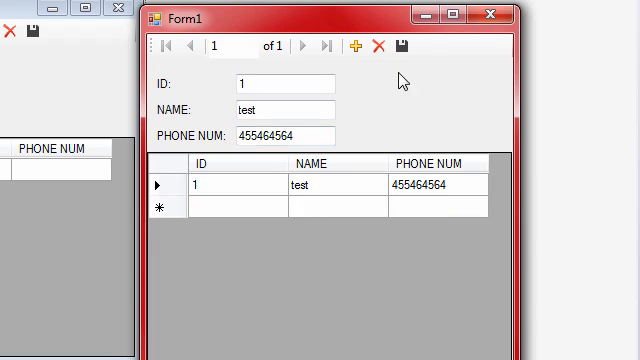
click(402, 46)
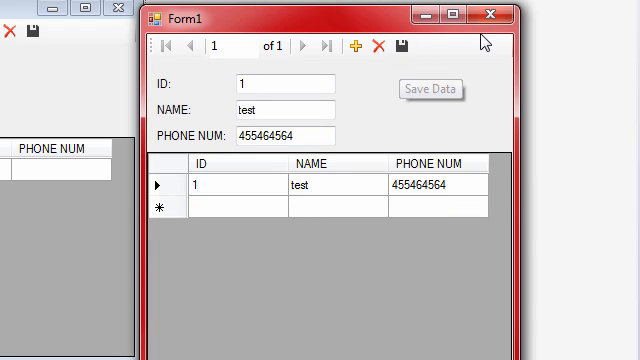
click(420, 22)
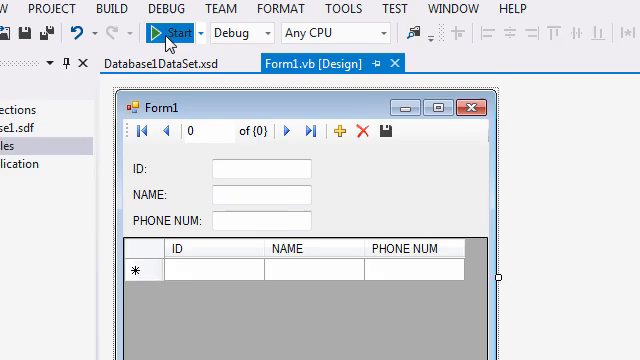